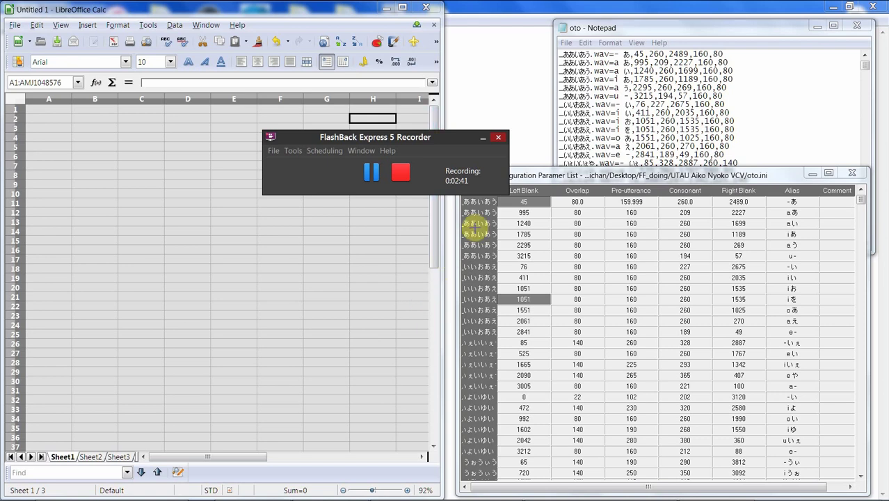
# Step: Copy all the oto file's lines from Notepad into Calc at A1, splitting them at commas
pyautogui.click(656, 104)
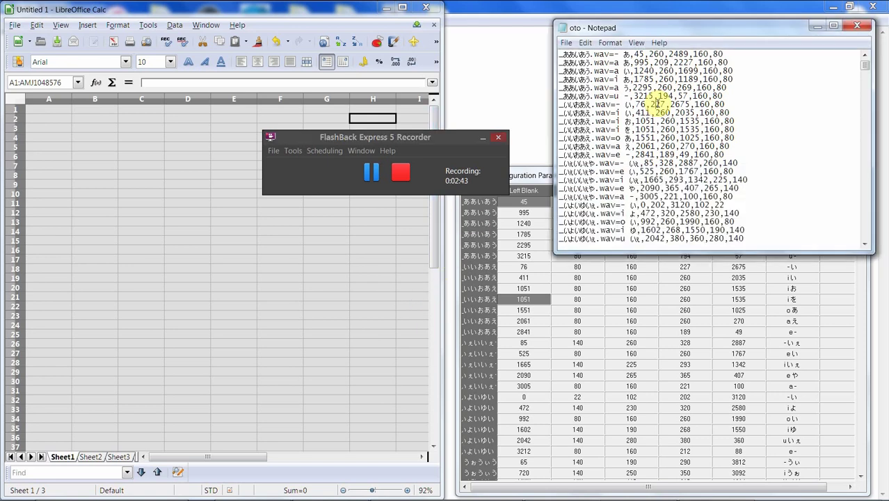
pyautogui.hotkey('ctrl', 'a')
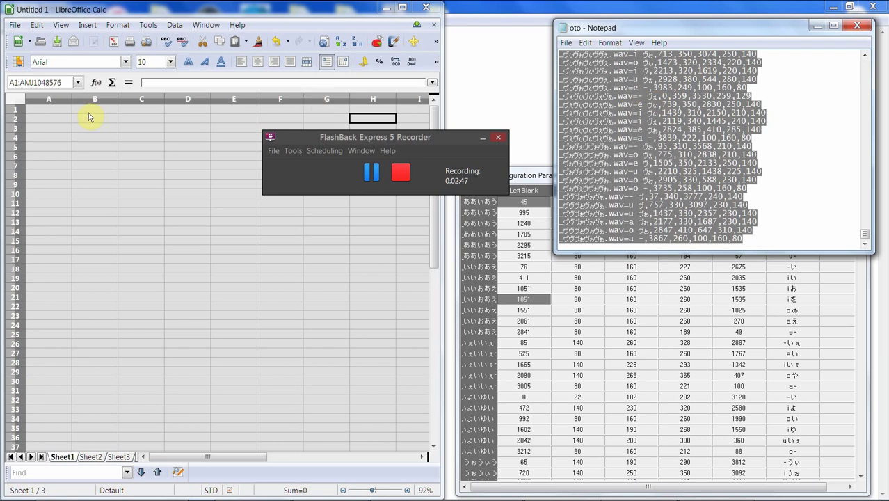
pyautogui.click(64, 116)
pyautogui.hotkey('ctrl', 'v')
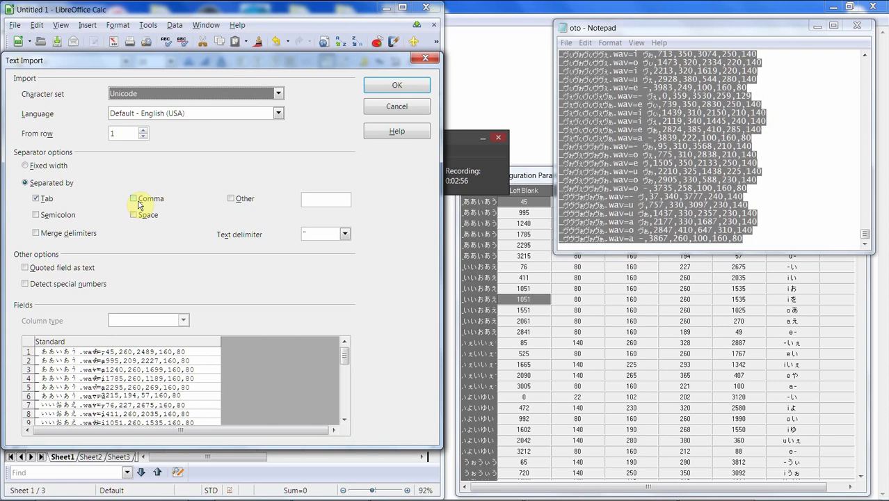
pyautogui.click(139, 202)
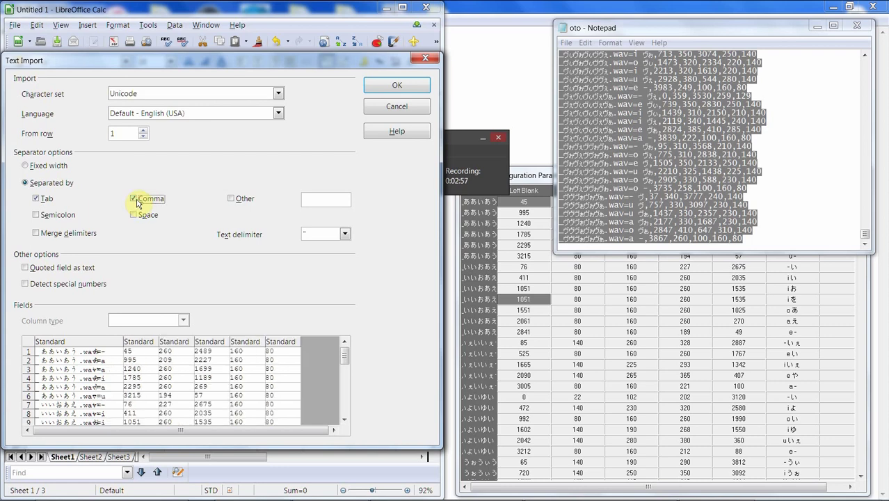
pyautogui.click(396, 88)
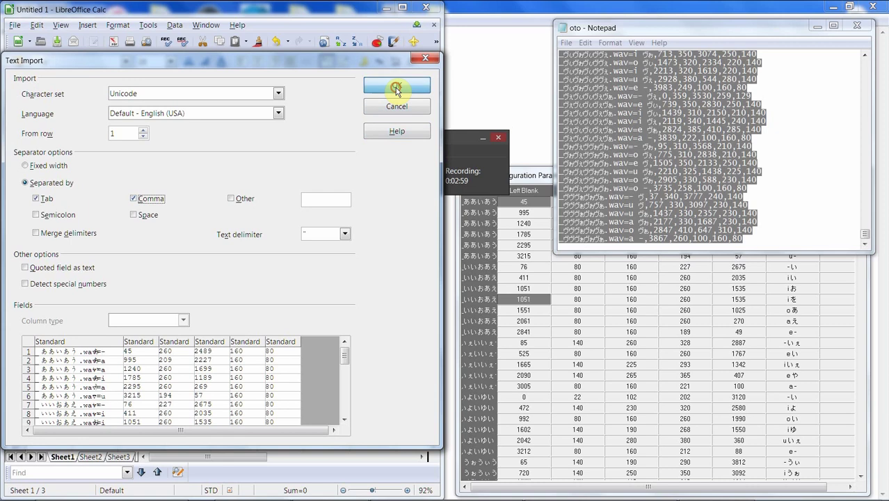
# Step: Dismiss the Data menu, maximize and restore the Calc window, and bring the setParam parameter list forward
pyautogui.click(175, 26)
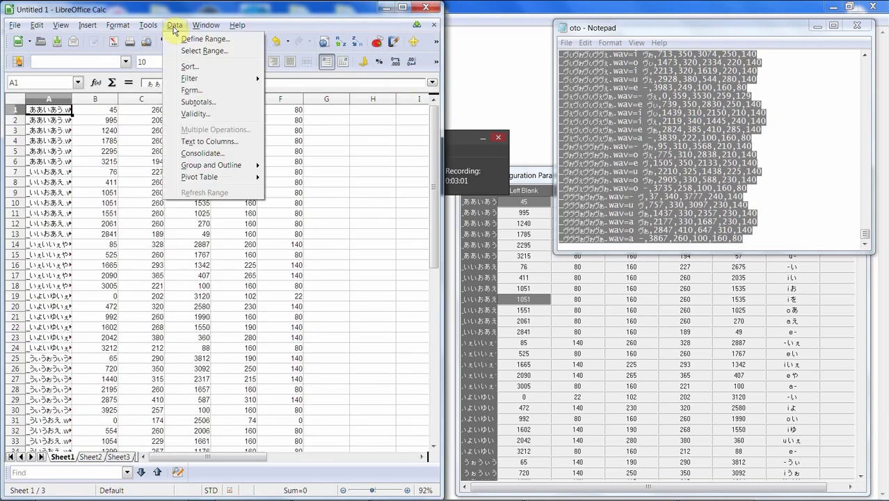
pyautogui.click(174, 29)
pyautogui.click(173, 29)
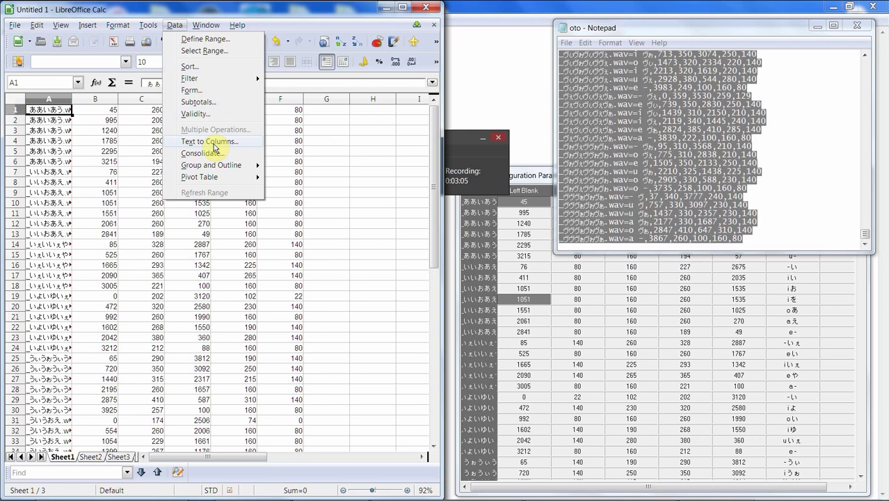
pyautogui.doubleClick(193, 12)
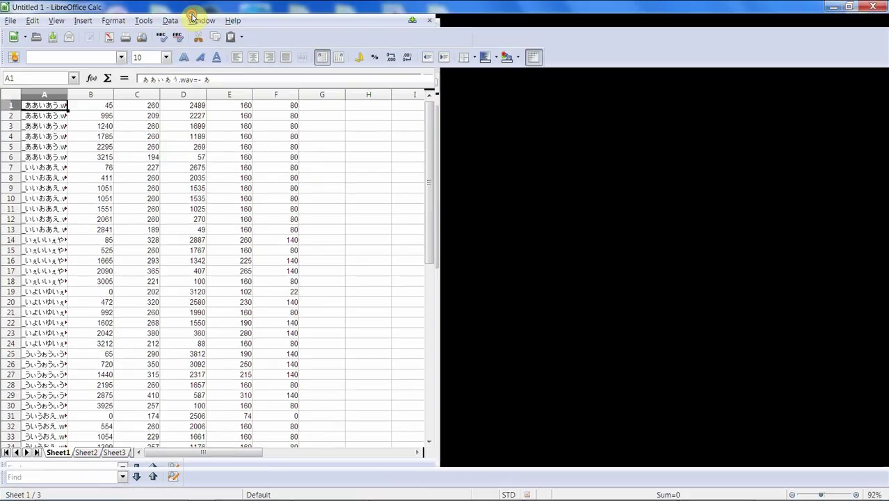
pyautogui.moveTo(193, 8); pyautogui.dragTo(225, 8)
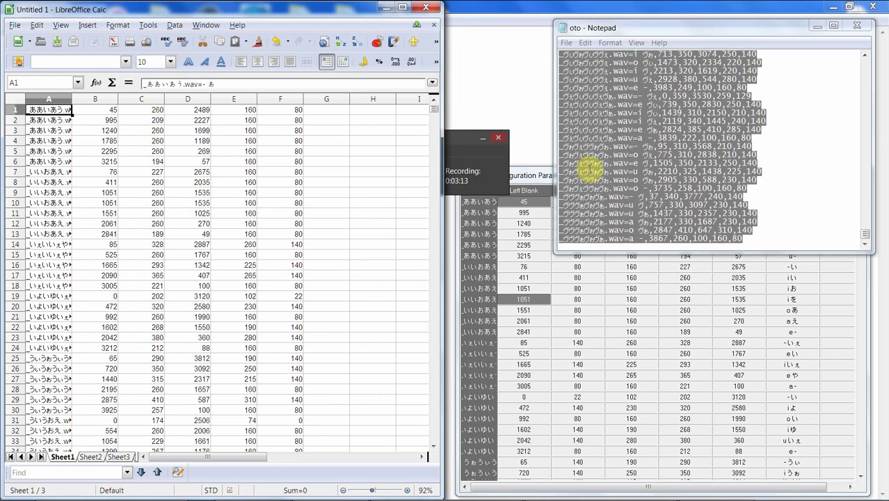
pyautogui.click(533, 176)
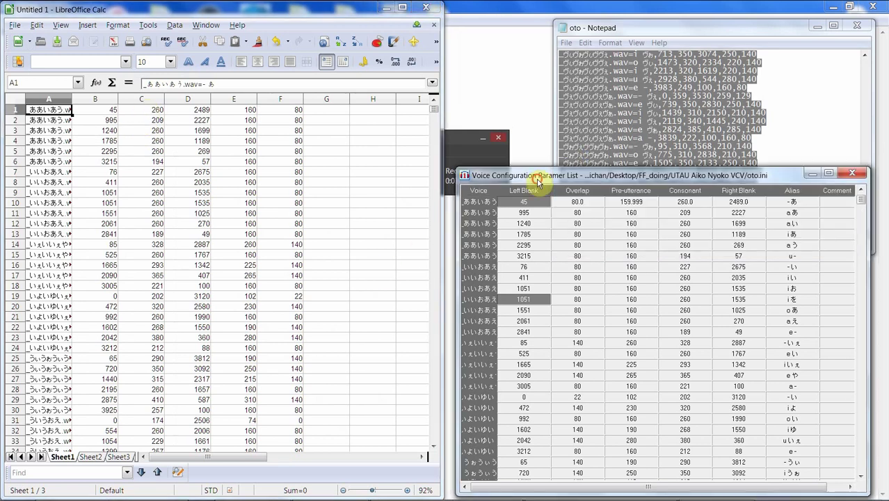
# Step: Enter the formula =(B1+E1)-300 in cell H1
pyautogui.doubleClick(363, 110)
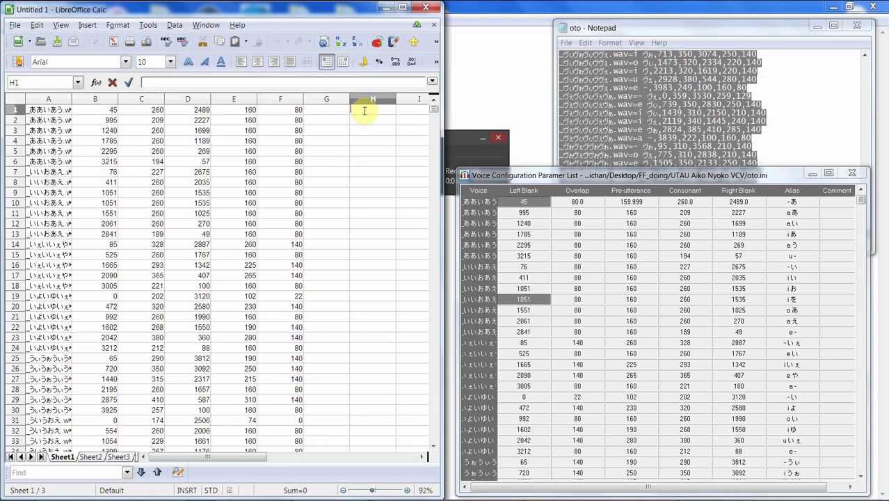
pyautogui.write('=(')
pyautogui.click(108, 112)
pyautogui.write('+')
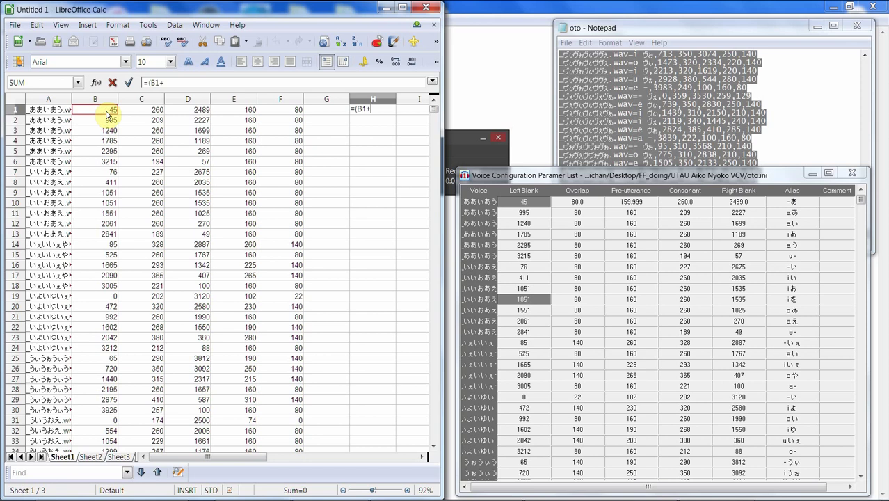
pyautogui.click(237, 113)
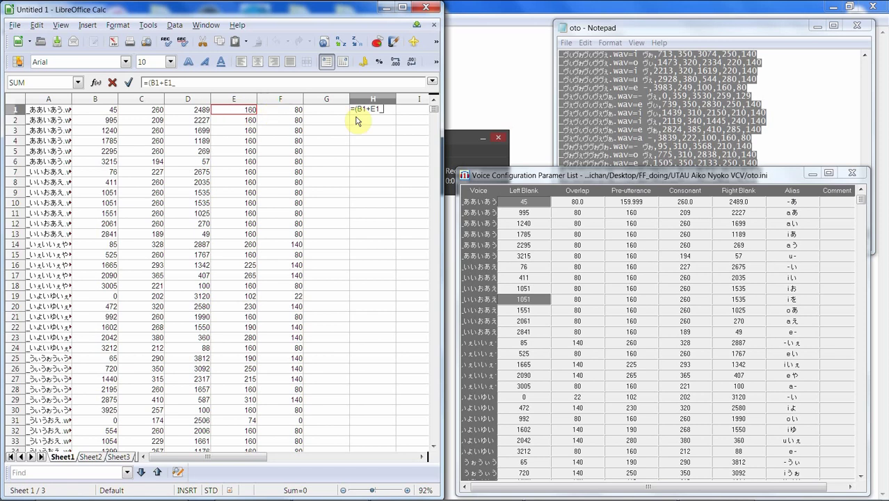
pyautogui.write(')-300')
pyautogui.press('Return')
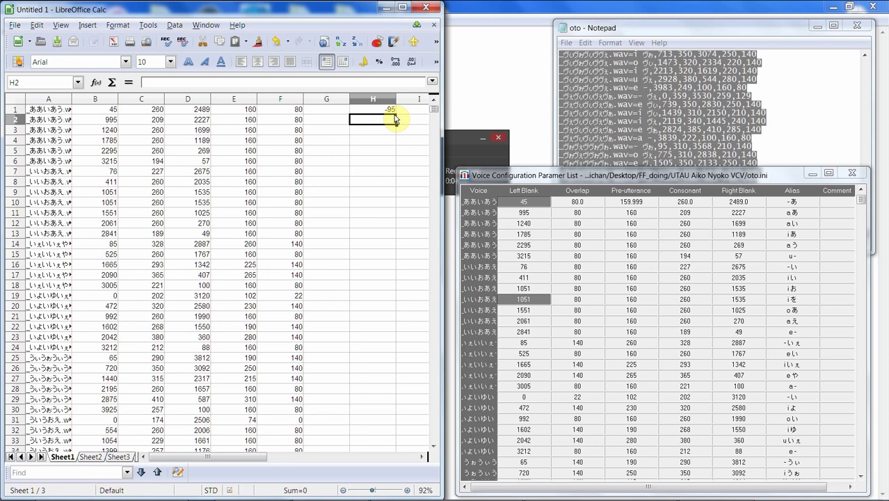
# Step: Fill H1's formula down to row 1540 and paste column H into setParam's Left Blank column
pyautogui.click(394, 111)
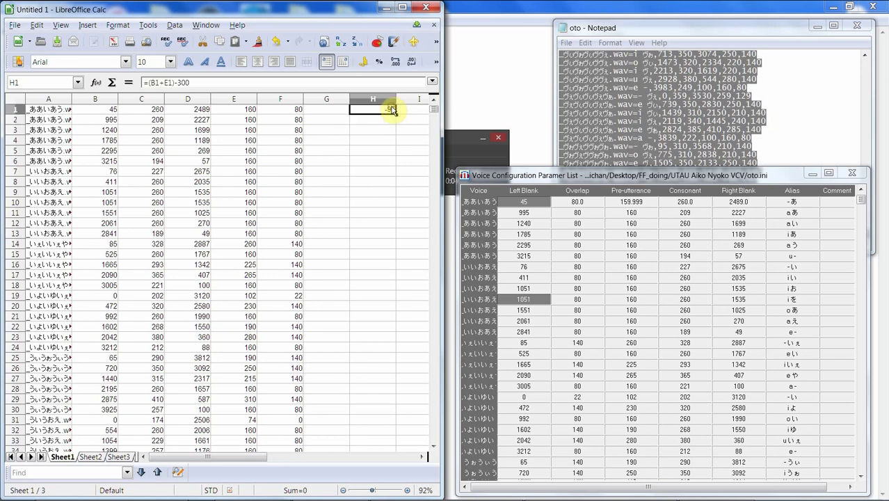
pyautogui.moveTo(394, 111); pyautogui.dragTo(383, 206)
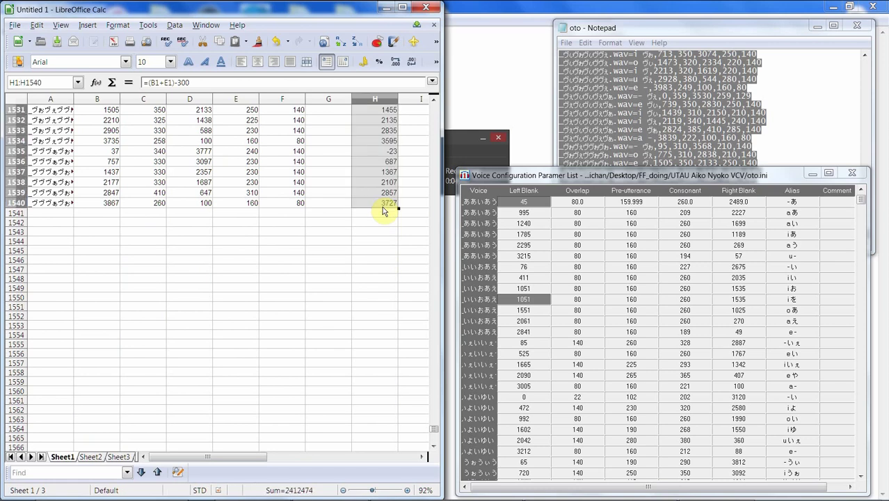
pyautogui.hotkey('ctrl', 'c')
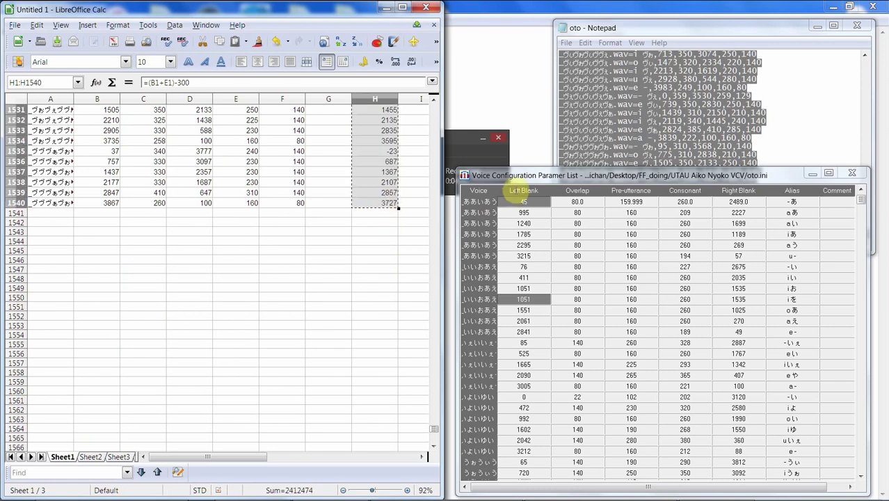
pyautogui.click(522, 191)
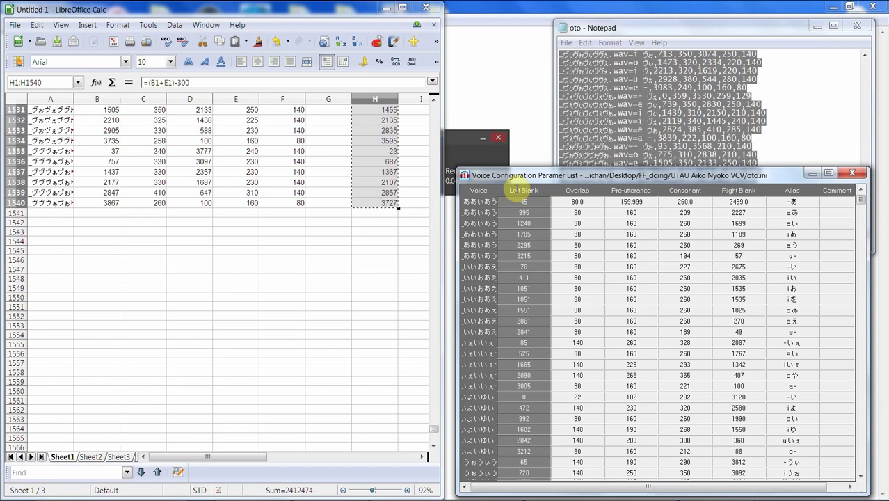
pyautogui.hotkey('ctrl', 'v')
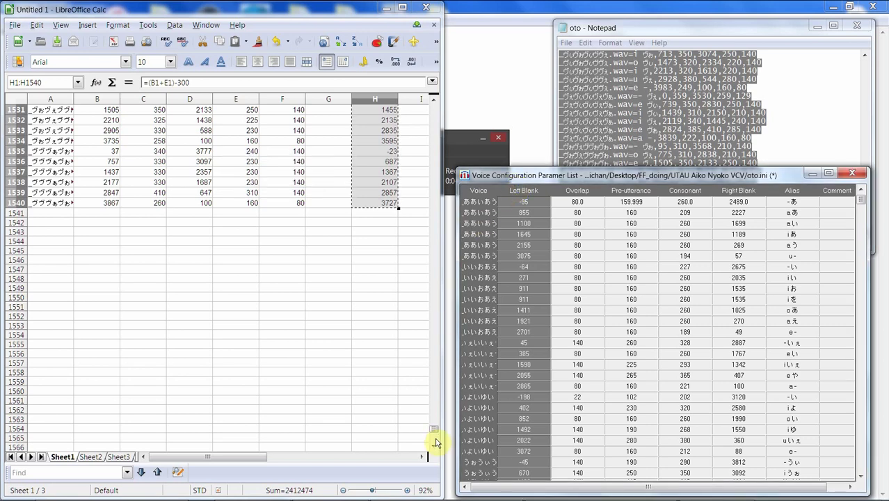
pyautogui.moveTo(432, 427); pyautogui.dragTo(441, 88)
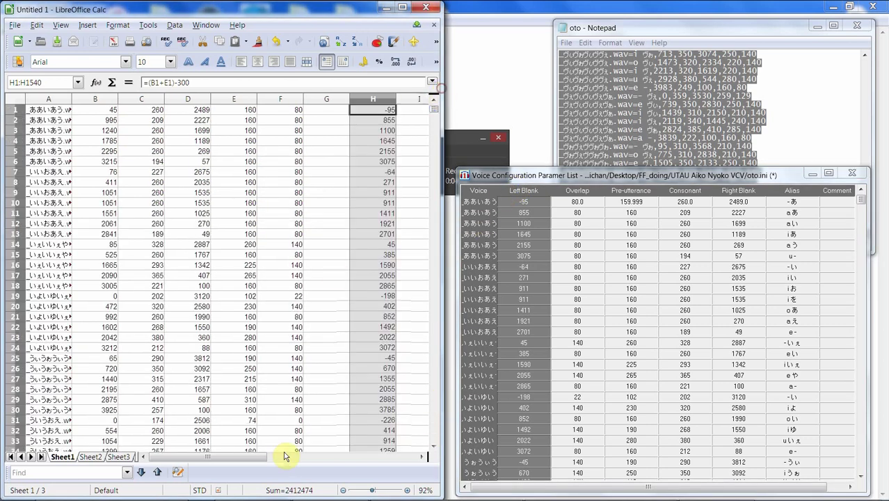
pyautogui.moveTo(258, 456); pyautogui.dragTo(306, 448)
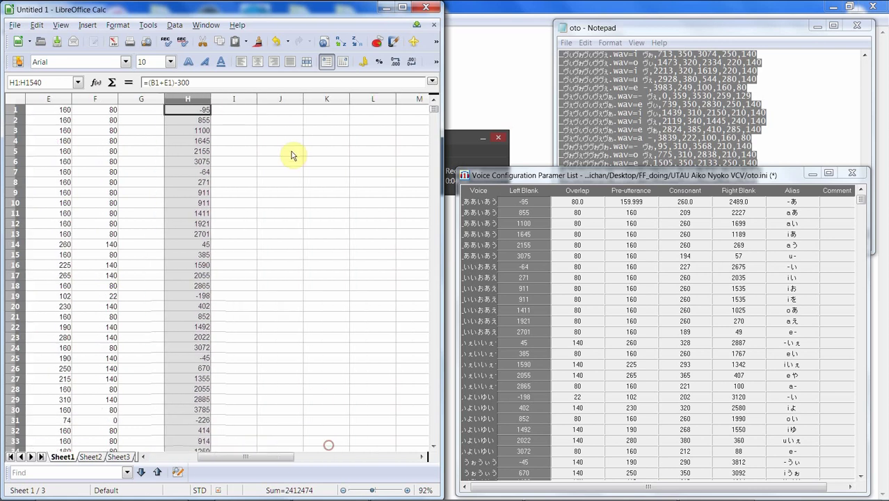
# Step: Put 100 in J1 and paste it into every Overlap value in setParam
pyautogui.click(277, 108)
pyautogui.write('100')
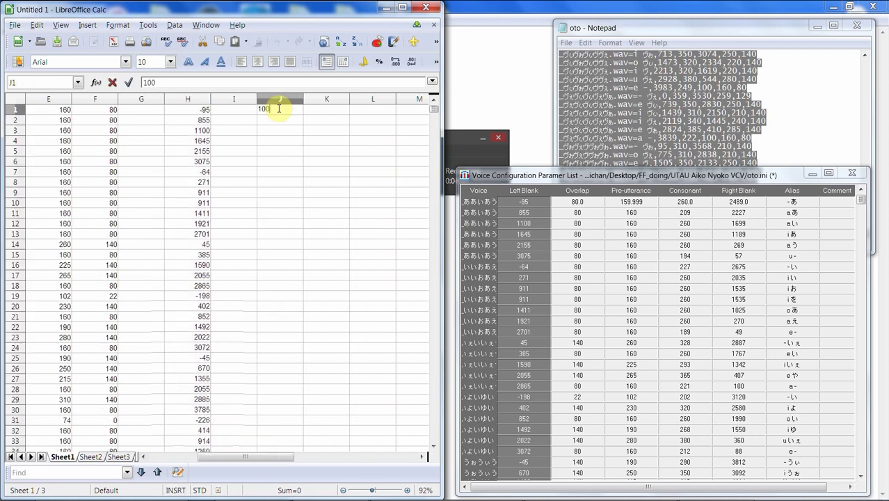
pyautogui.press('Return')
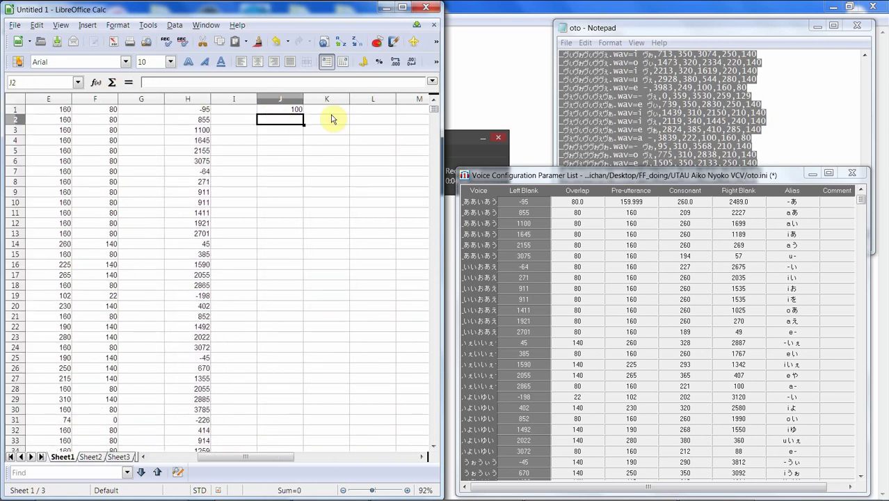
pyautogui.click(314, 109)
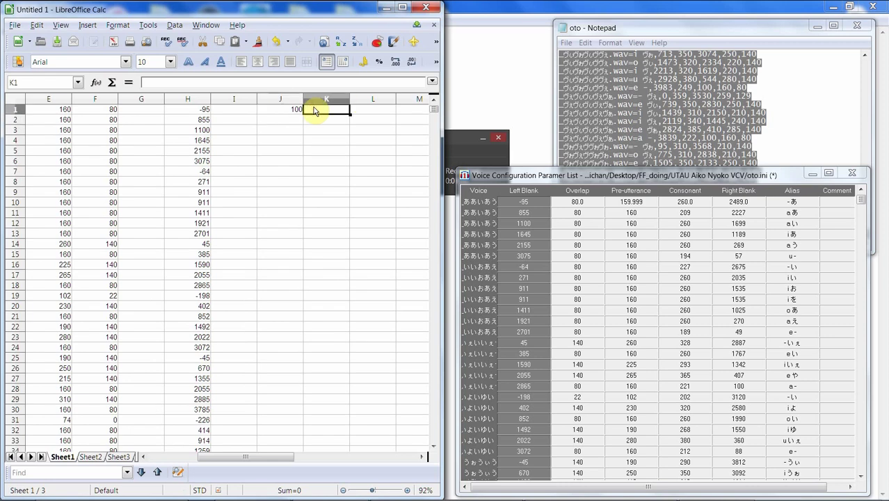
pyautogui.doubleClick(320, 111)
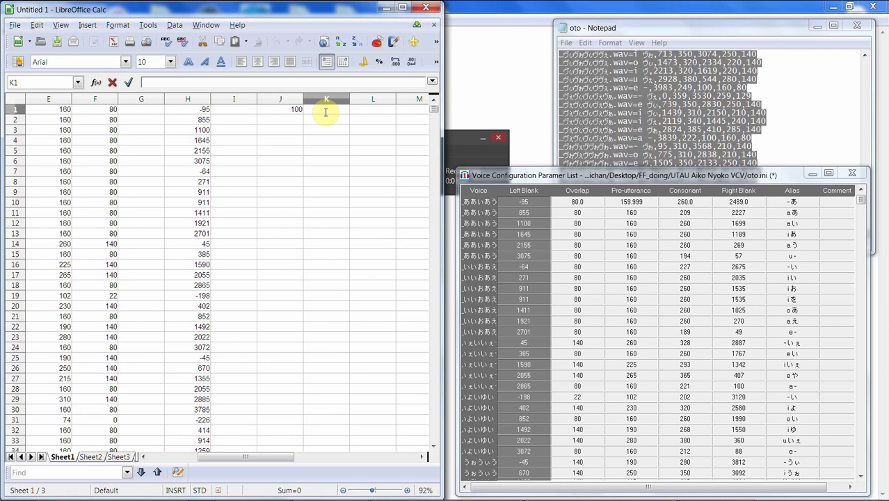
pyautogui.click(288, 111)
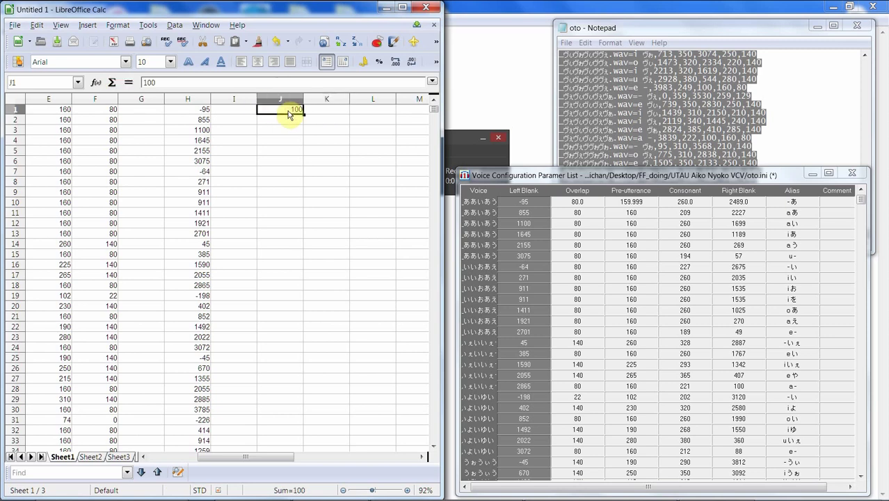
pyautogui.hotkey('ctrl', 'c')
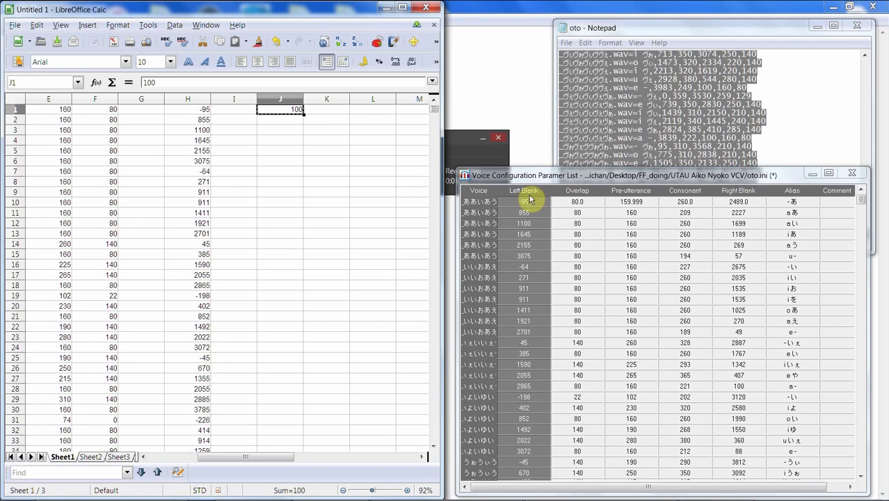
pyautogui.click(578, 190)
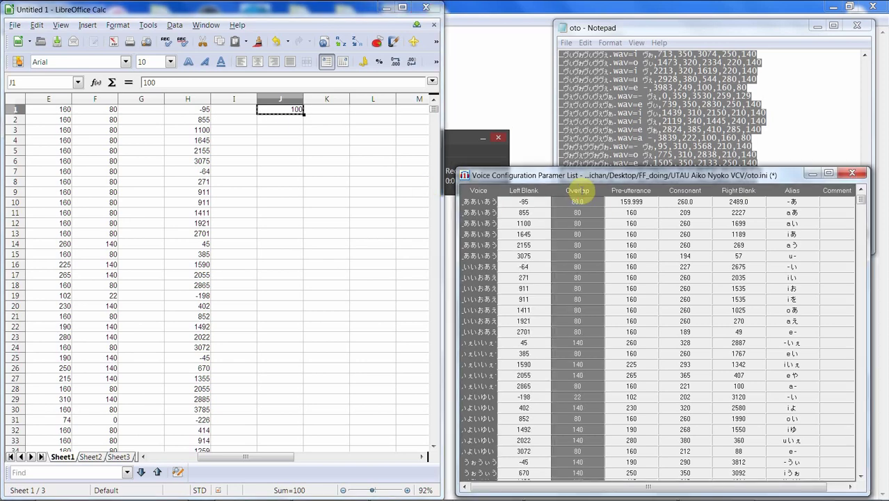
pyautogui.hotkey('ctrl', 'v')
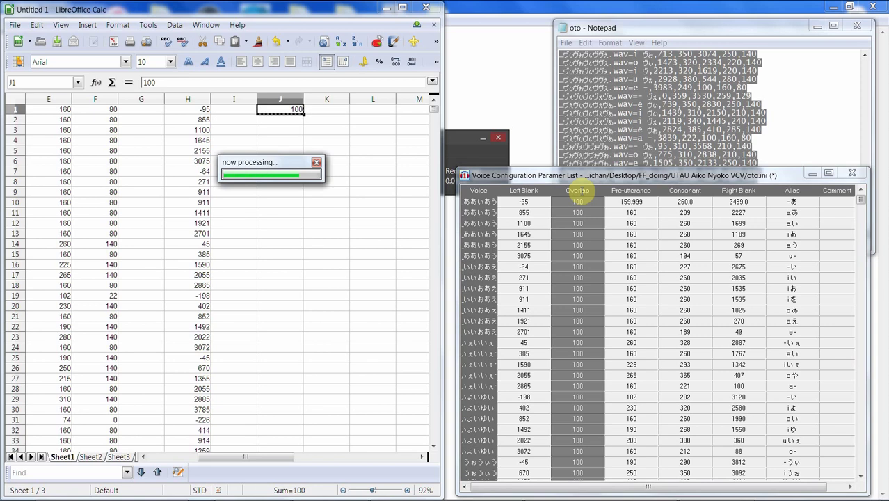
# Step: Put 300 in K1 and paste it into every Pre-utterance value
pyautogui.click(344, 115)
pyautogui.doubleClick(344, 114)
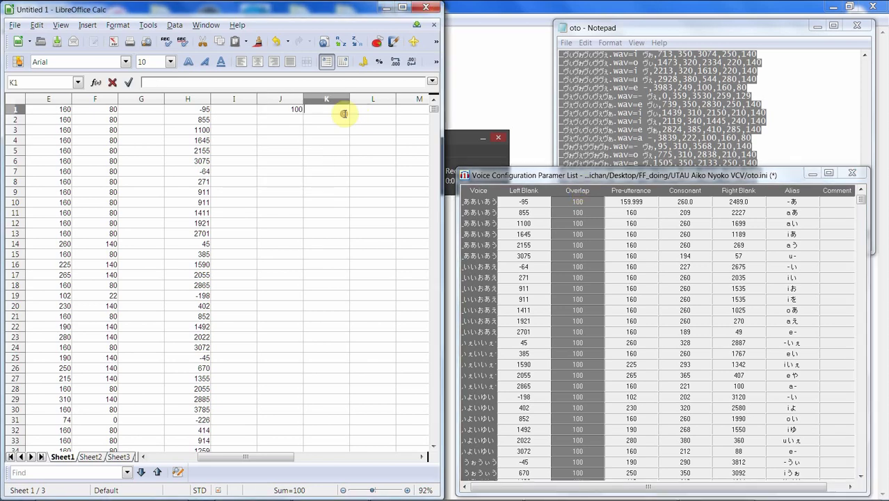
pyautogui.write('300')
pyautogui.press('Return')
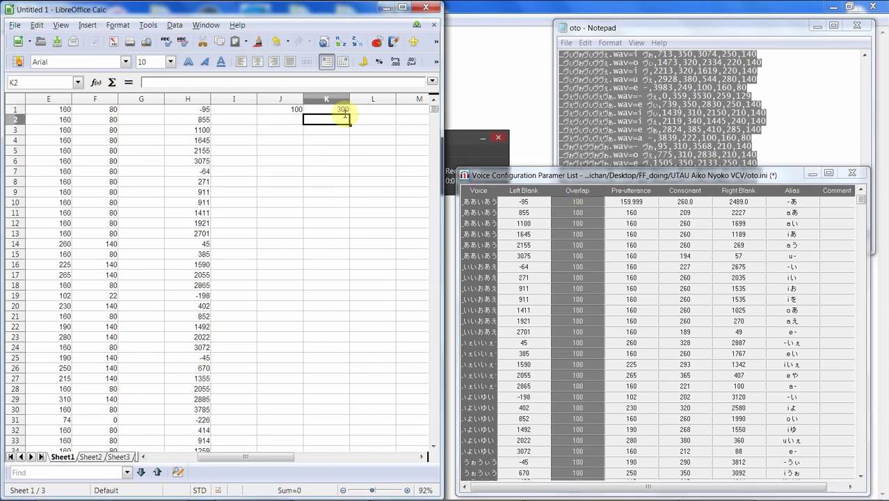
pyautogui.click(343, 113)
pyautogui.hotkey('ctrl', 'c')
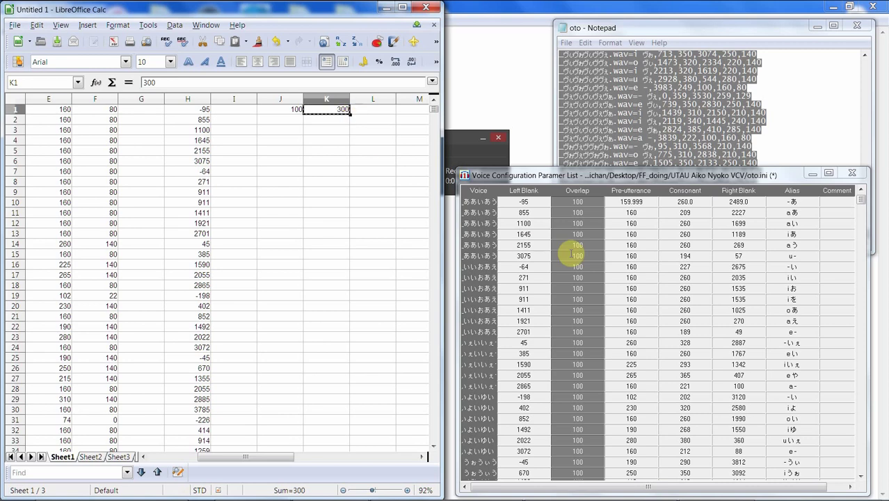
pyautogui.click(634, 189)
pyautogui.hotkey('ctrl', 'v')
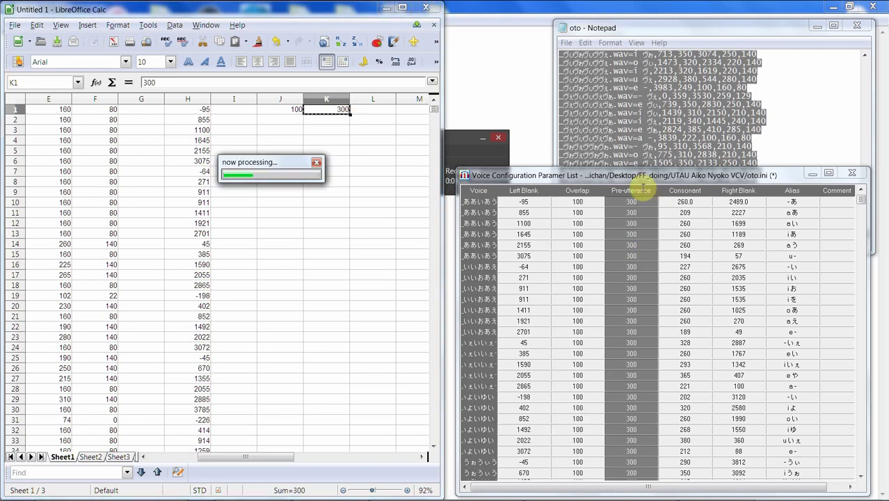
# Step: Put 450 in L1 and paste it into every Consonant value
pyautogui.click(378, 112)
pyautogui.write('4')
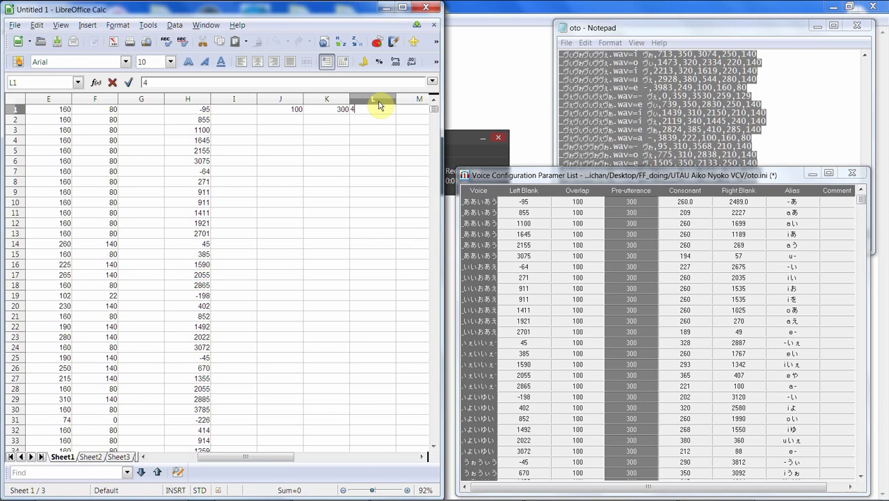
pyautogui.write('50')
pyautogui.press('Return')
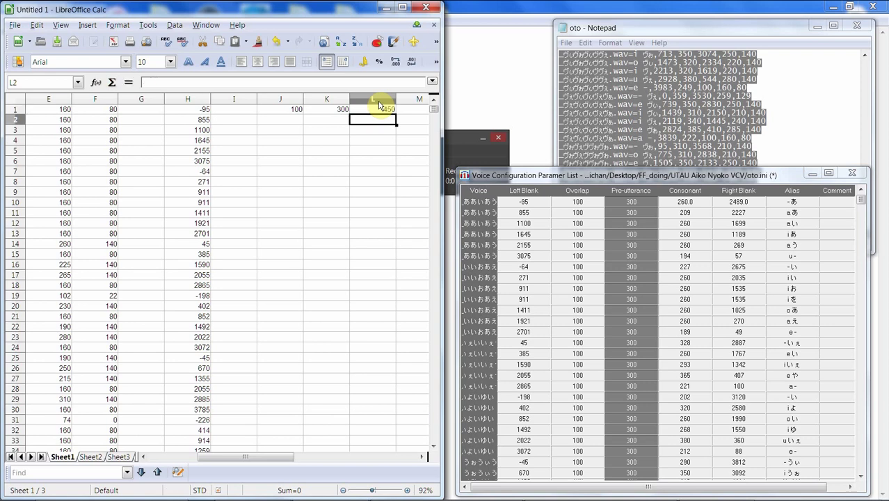
pyautogui.click(379, 108)
pyautogui.hotkey('ctrl', 'c')
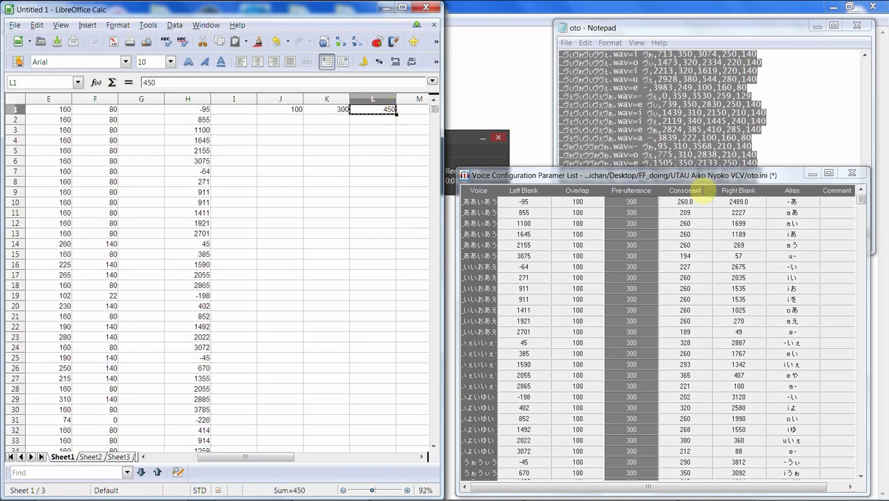
pyautogui.click(698, 190)
pyautogui.hotkey('ctrl', 'v')
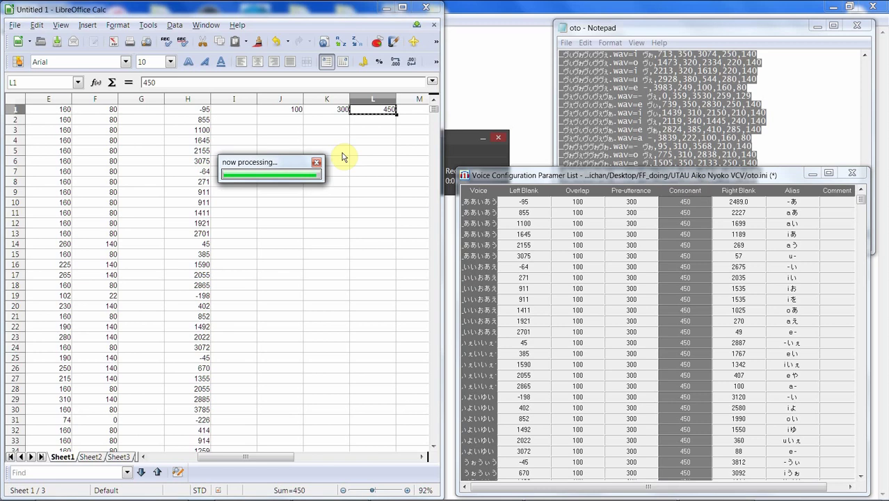
# Step: Put -600 in J2 and paste it into every Right Blank value
pyautogui.click(286, 120)
pyautogui.write('-')
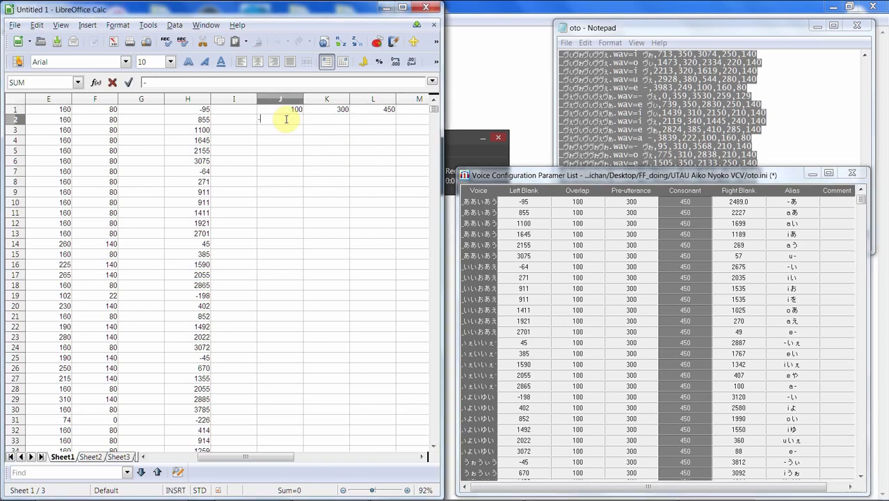
pyautogui.write('600')
pyautogui.press('Return')
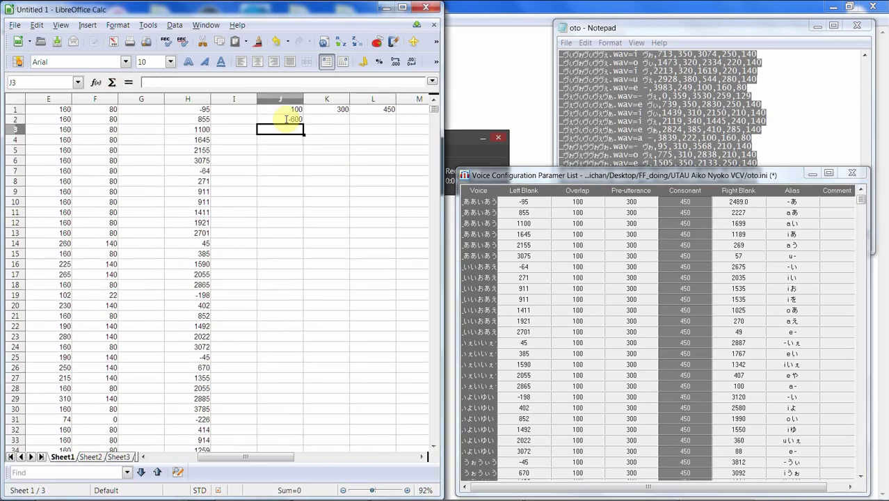
pyautogui.click(286, 120)
pyautogui.doubleClick(291, 121)
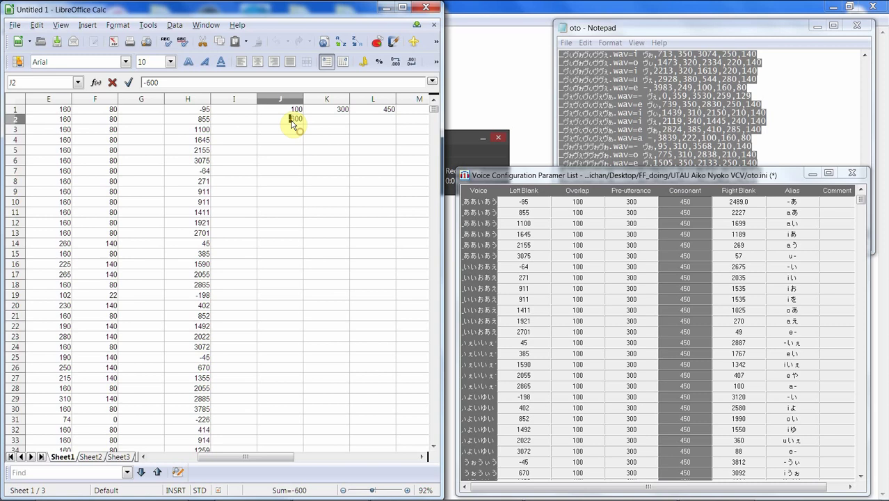
pyautogui.press('Escape')
pyautogui.hotkey('ctrl', 'c')
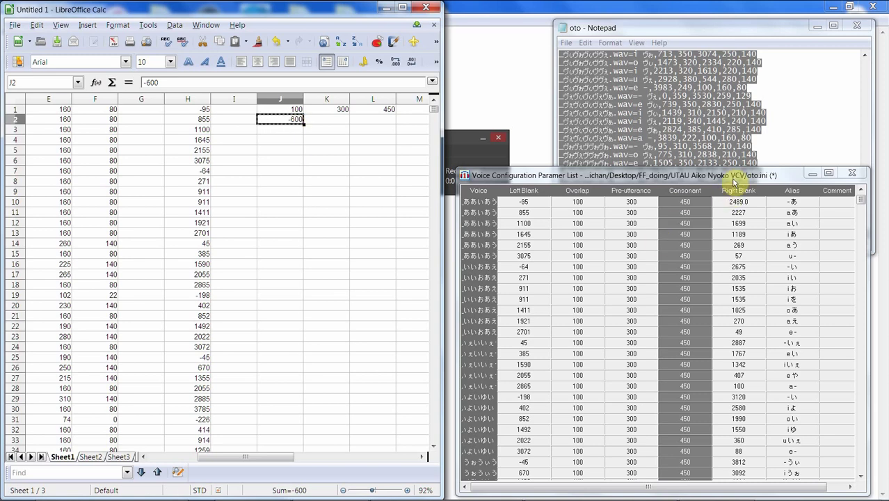
pyautogui.click(738, 190)
pyautogui.hotkey('ctrl', 'v')
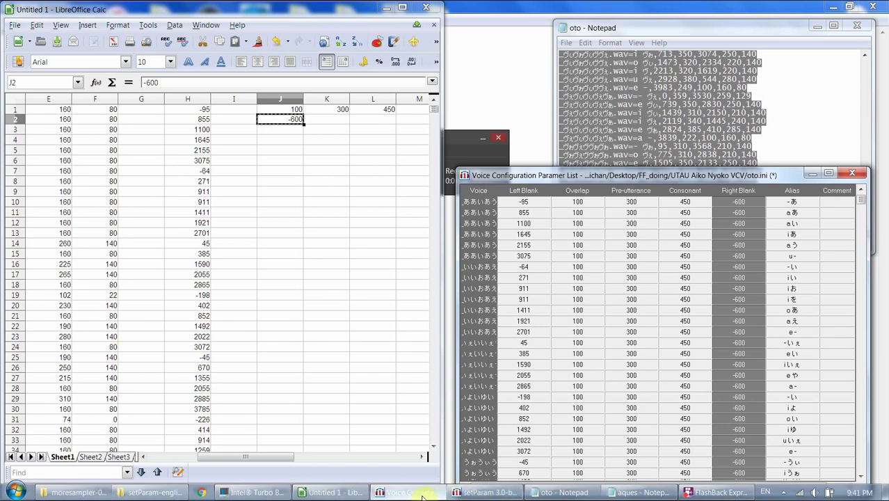
# Step: Bring setParam forward, zoom the waveform in ten times and scroll through it
pyautogui.click(487, 492)
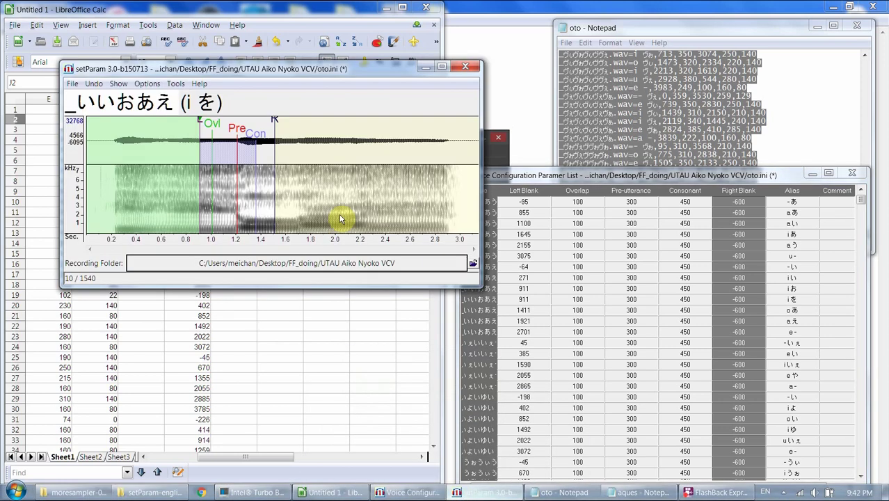
pyautogui.click(136, 84)
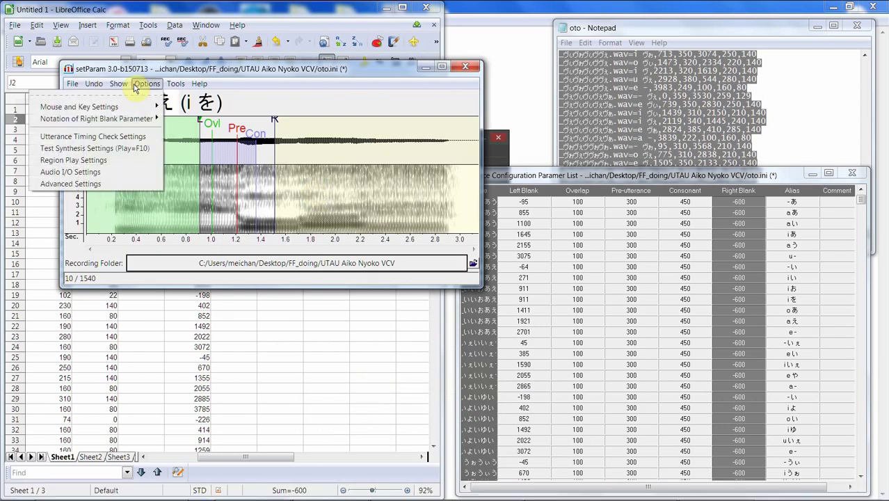
pyautogui.moveTo(118, 85)
pyautogui.moveTo(116, 102)
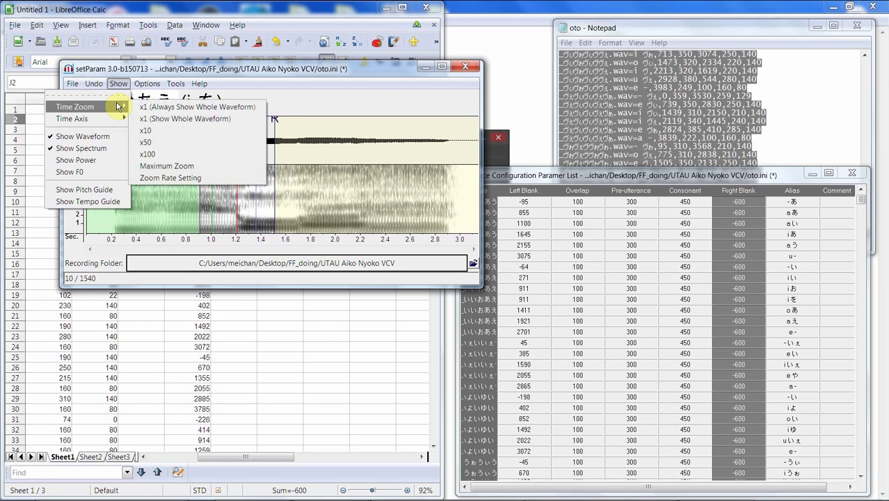
pyautogui.click(162, 131)
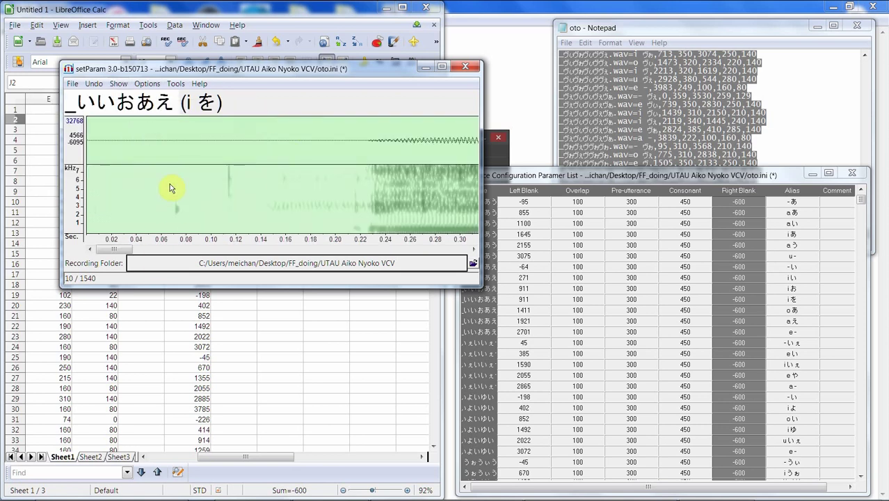
pyautogui.scroll(-2, 170, 188)
pyautogui.scroll(-1, 171, 189)
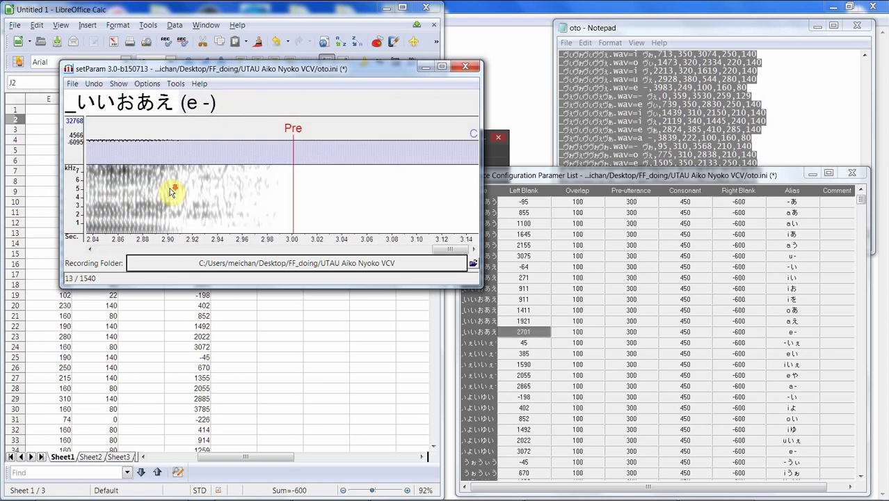
pyautogui.scroll(-2, 172, 192)
pyautogui.scroll(-1, 171, 192)
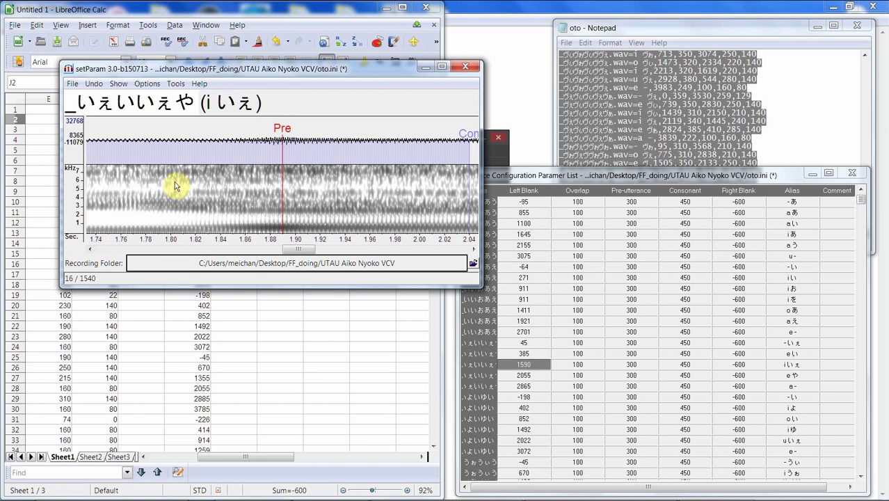
# Step: Set the time zoom to x1 to show each recording's whole waveform
pyautogui.click(160, 90)
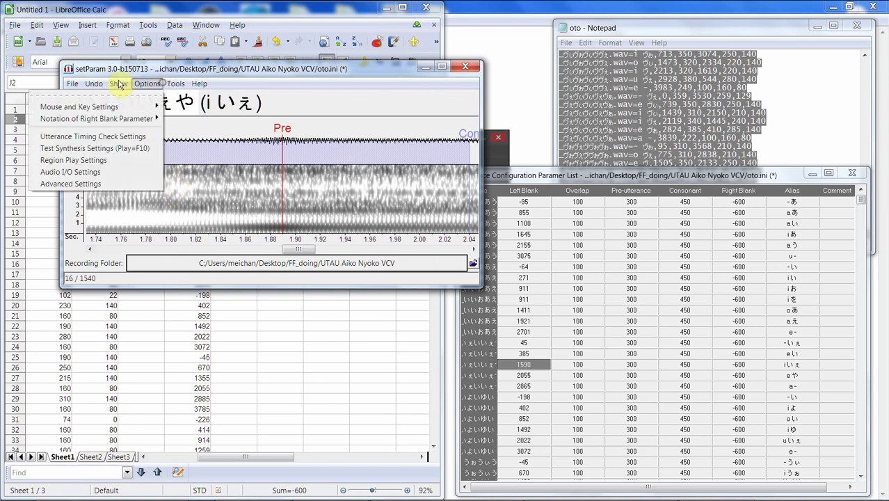
pyautogui.moveTo(118, 85)
pyautogui.moveTo(115, 110)
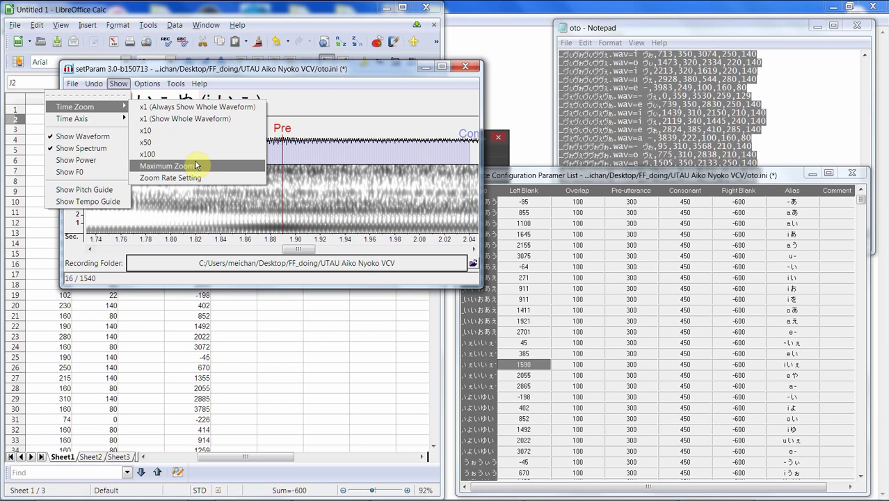
pyautogui.click(197, 119)
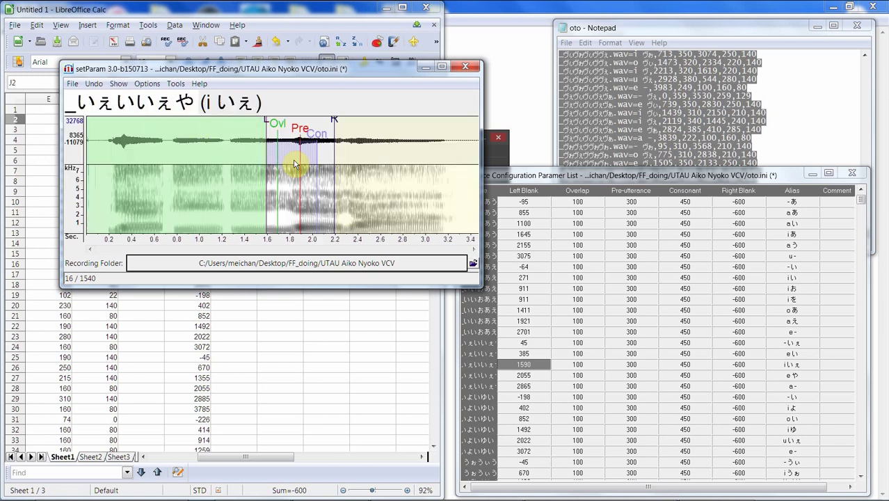
# Step: Step to the i よ entry, then jump to the - け entry with Left Blank -75
pyautogui.press('Down')
pyautogui.press('Down')
pyautogui.press('Down')
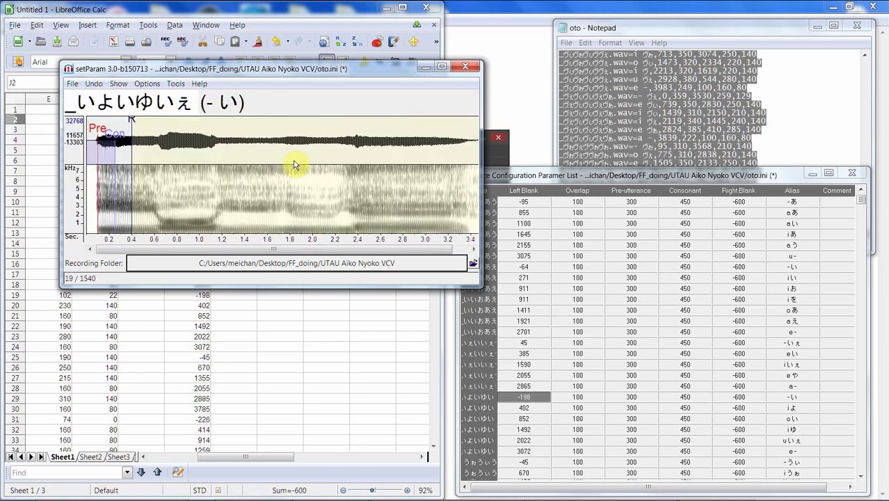
pyautogui.press('Down')
pyautogui.click(860, 201)
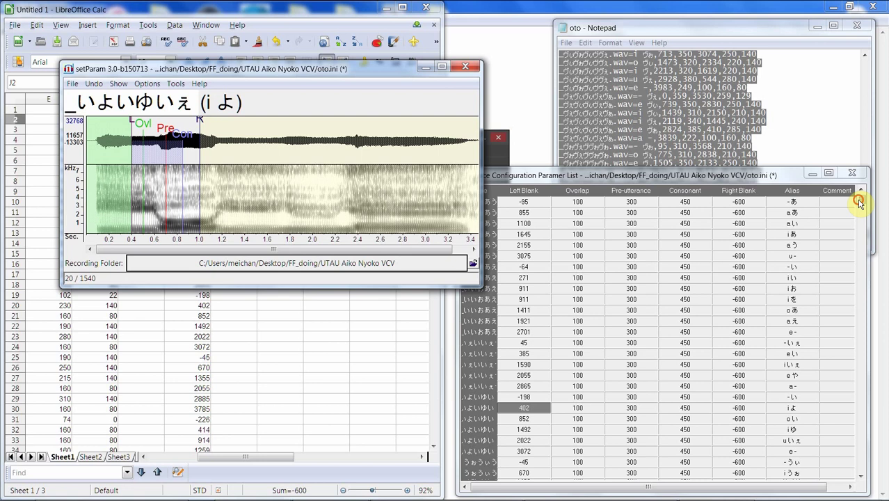
pyautogui.click(867, 242)
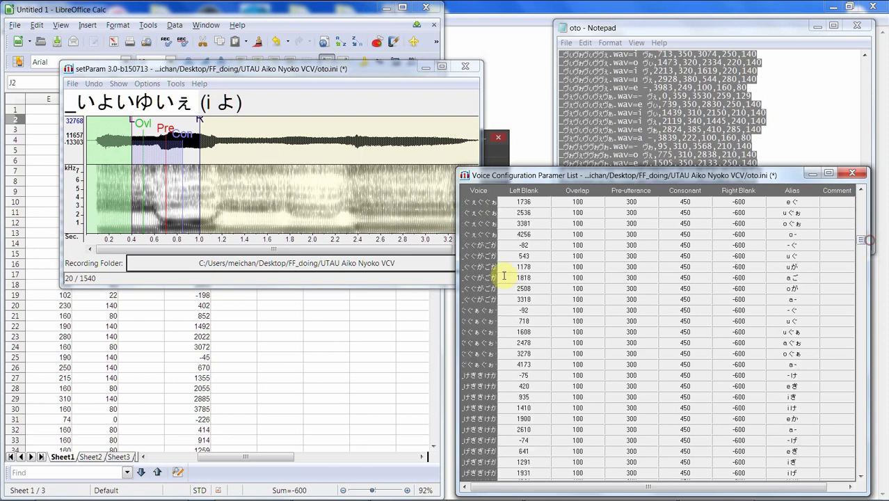
pyautogui.doubleClick(524, 375)
# Step: Step through the き, け, か, げ and ぎ entries down to u こ, checking each waveform's markers
pyautogui.click(213, 181)
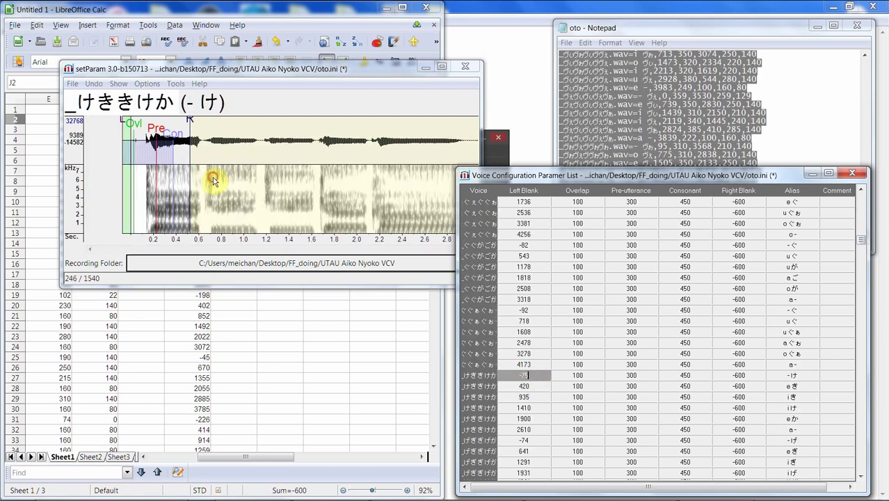
pyautogui.press('Down')
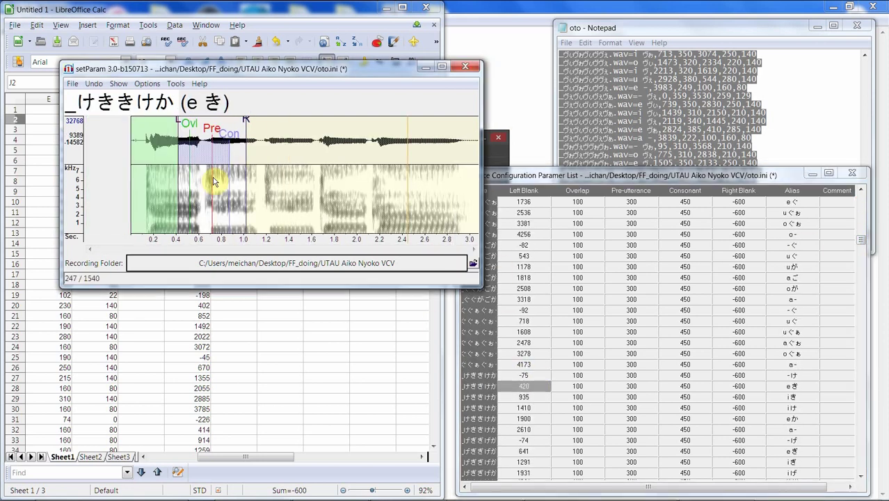
pyautogui.press('Down')
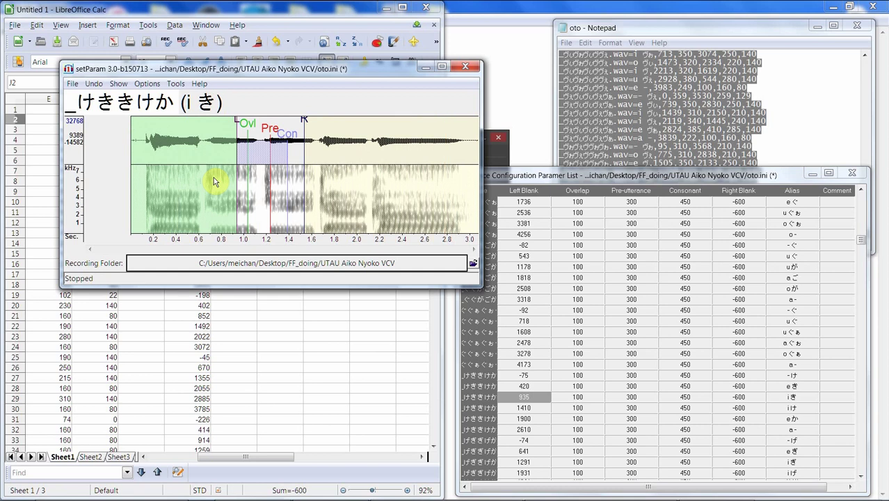
pyautogui.press('Down')
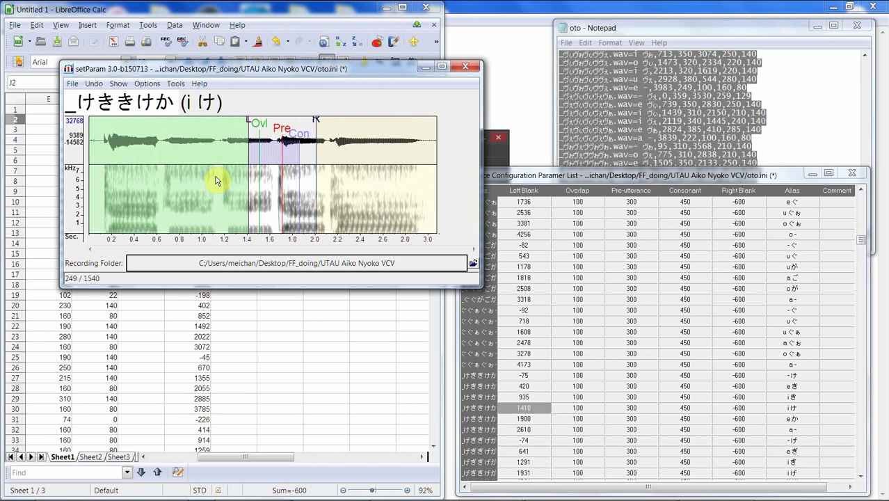
pyautogui.press('Down')
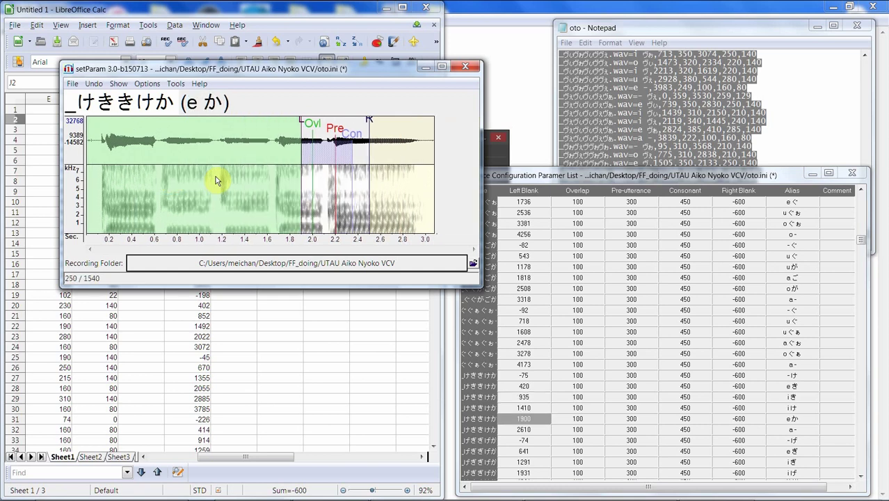
pyautogui.press('Down')
pyautogui.press('Down')
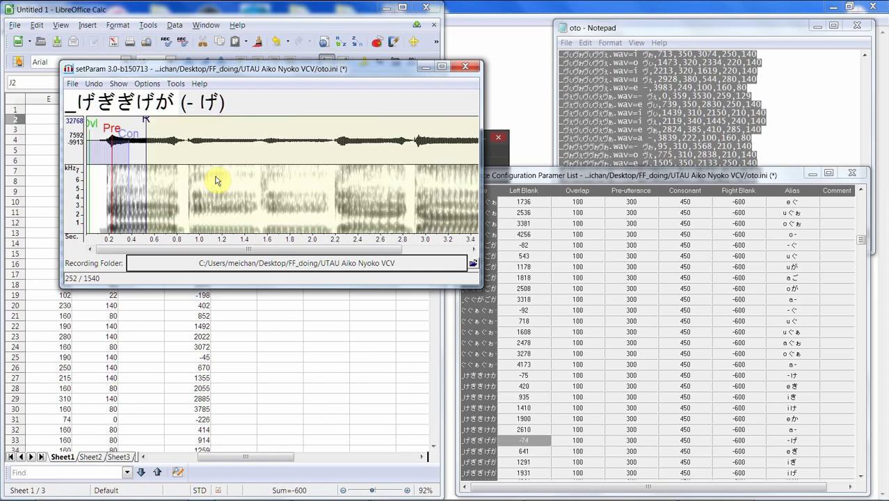
pyautogui.press('Down')
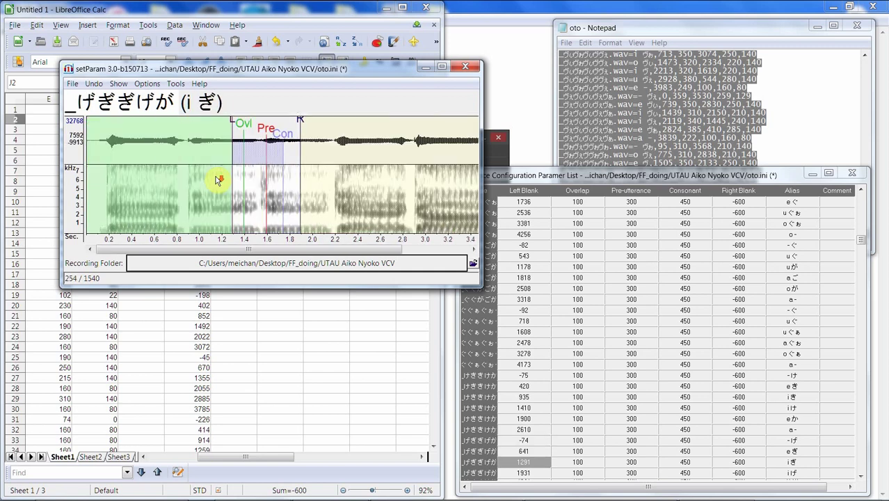
pyautogui.press('Down')
pyautogui.press('Down')
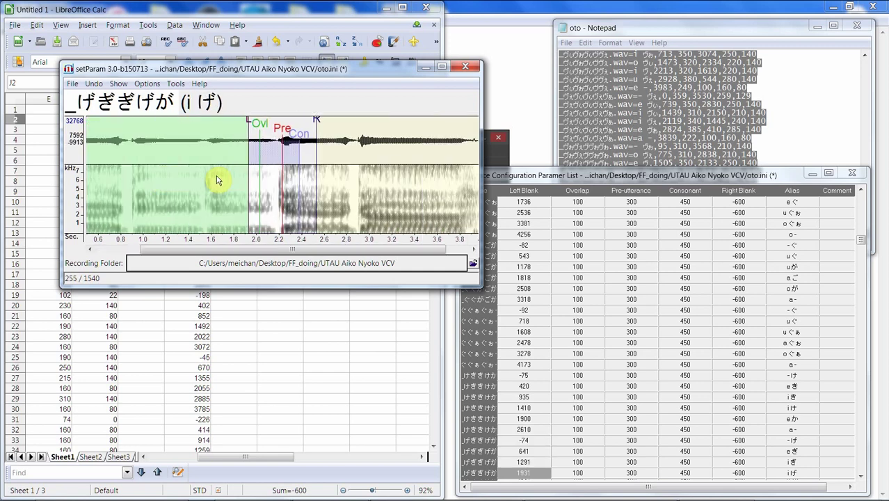
pyautogui.press('Down')
pyautogui.press('Down')
pyautogui.press('Down')
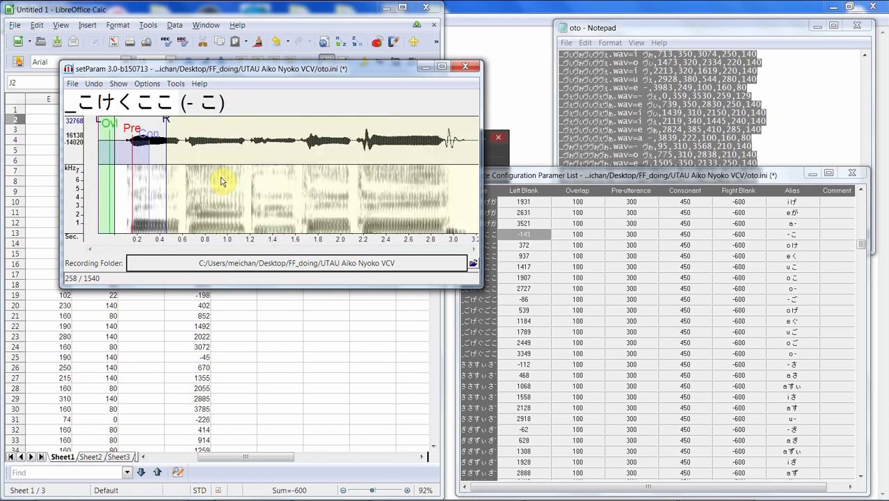
pyautogui.press('Down')
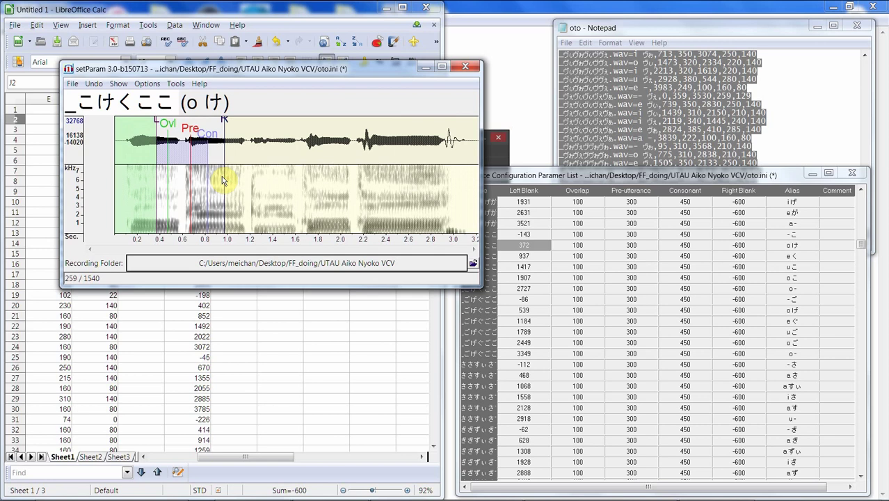
pyautogui.press('Down')
pyautogui.press('Down')
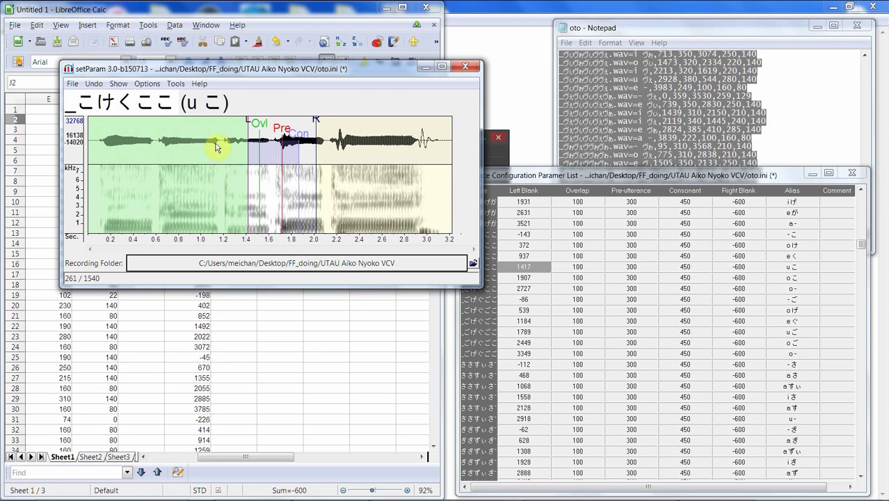
# Step: Bring Calc forward and inspect the =(B5+E5)-300 formula in cell H5
pyautogui.click(200, 14)
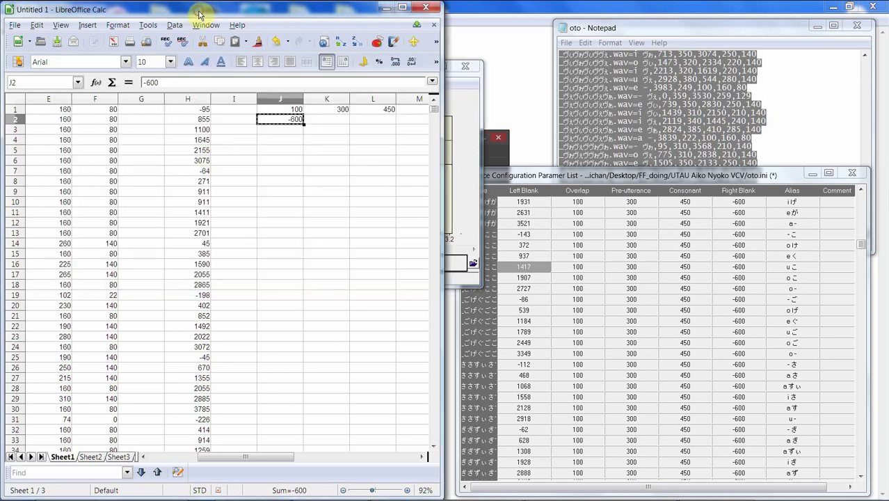
pyautogui.click(198, 150)
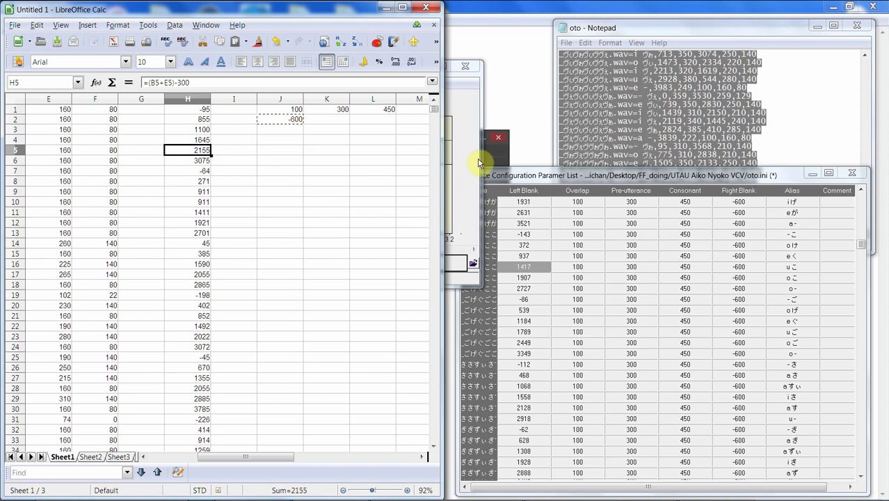
# Step: Expand the collapsed FlashBack recorder bar to show the running recording
pyautogui.moveTo(492, 149)
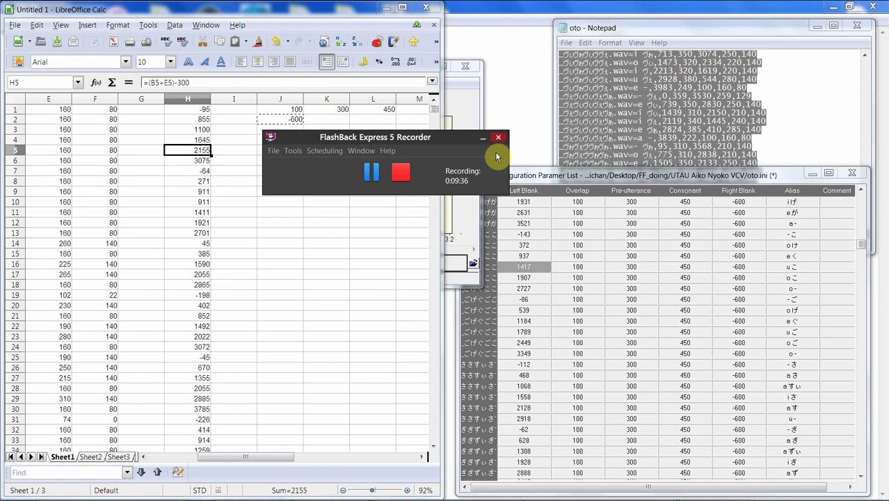